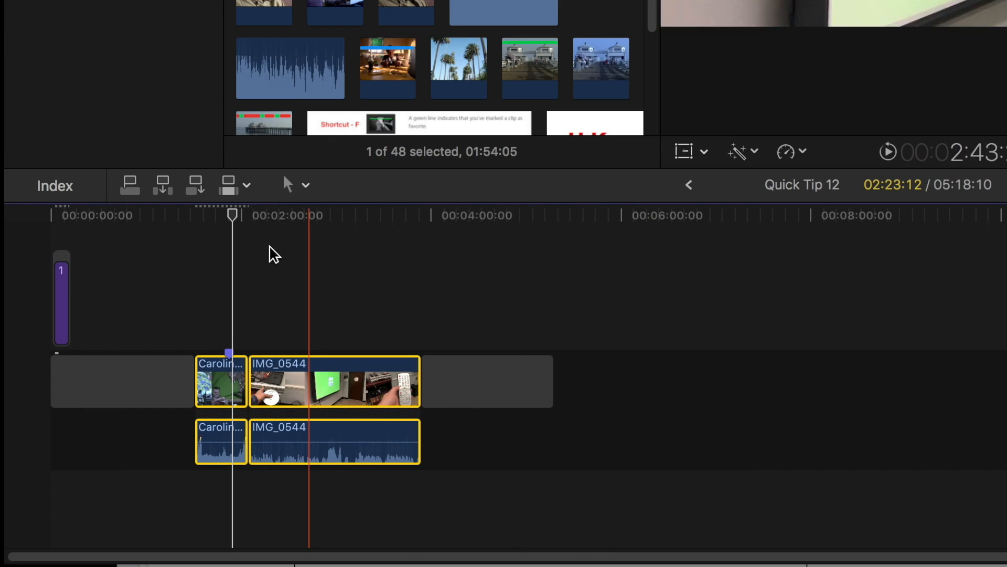
# Trim the end of the expanded Caroline Establishing_3 audio and extend the start of the IMG_0544 audio beneath the first clip's video
pyautogui.moveTo(237, 216)
pyautogui.mouseDown()
pyautogui.moveTo(206, 220)
pyautogui.moveTo(219, 219)
pyautogui.mouseUp()
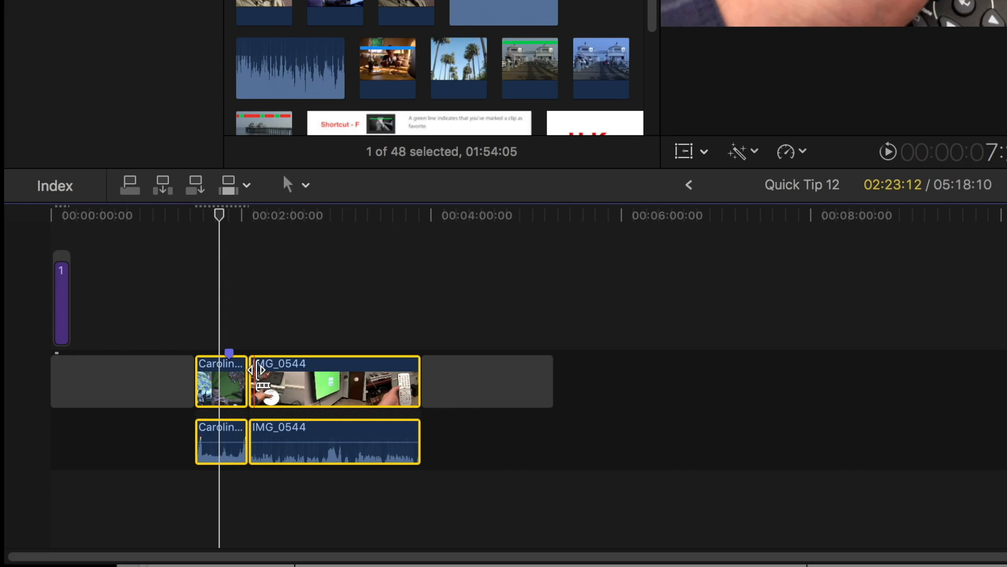
pyautogui.press('super+equal')
pyautogui.press('super+equal')
pyautogui.hscroll(-3, 255, 366)
pyautogui.moveTo(341, 210); pyautogui.dragTo(338, 246)
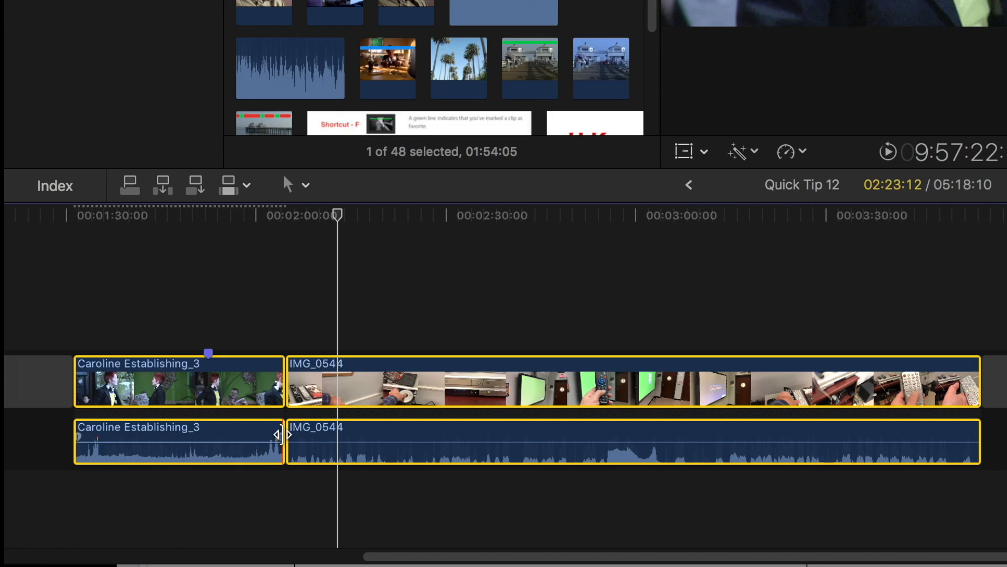
pyautogui.moveTo(281, 434)
pyautogui.mouseDown()
pyautogui.moveTo(250, 434)
pyautogui.moveTo(282, 429)
pyautogui.moveTo(263, 431)
pyautogui.mouseUp()
# Play the timeline across the cut between Caroline Establishing_3 and IMG_0544 to check the early audio transition
pyautogui.moveTo(241, 215); pyautogui.dragTo(220, 218)
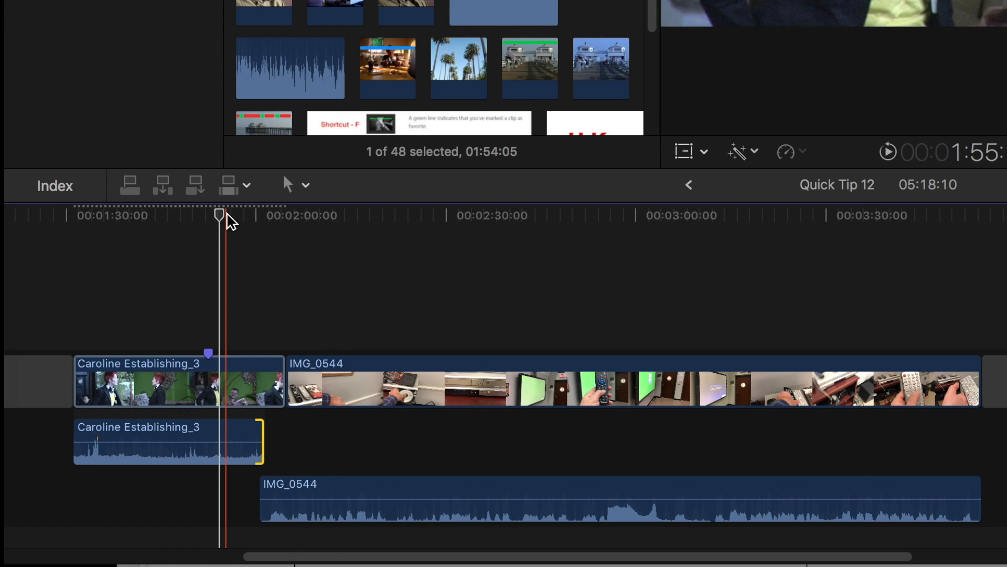
pyautogui.press('space')
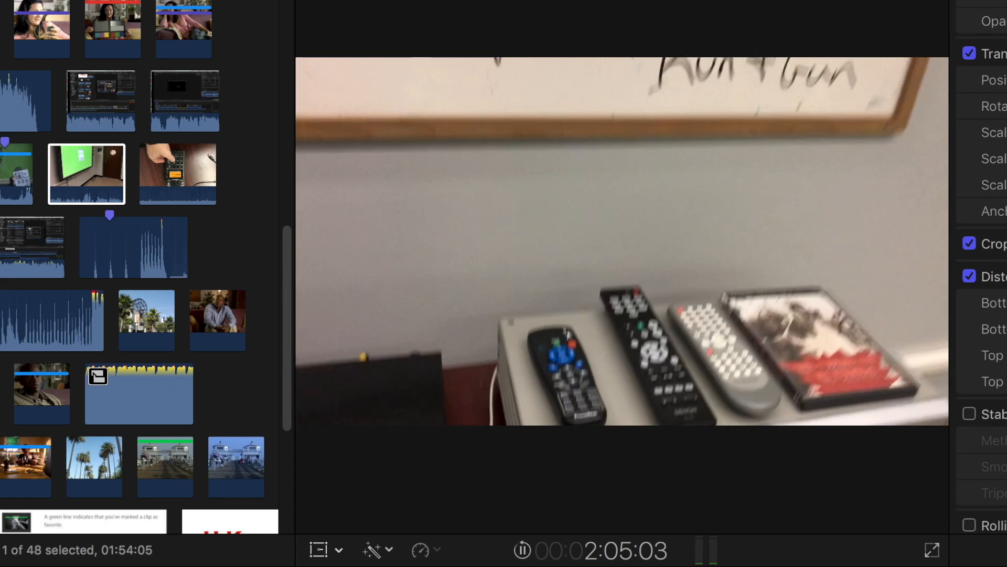
pyautogui.press('space')
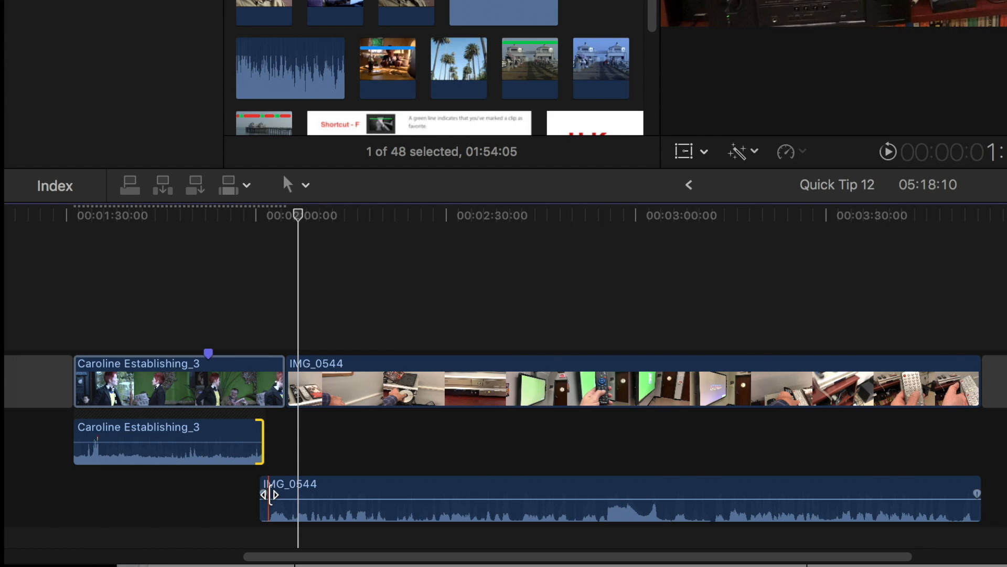
# Shorten the end of the Caroline Establishing_3 video so its audio overlaps IMG_0544, and trim the IMG_0544 audio start to meet it
pyautogui.moveTo(276, 387); pyautogui.dragTo(226, 378)
pyautogui.moveTo(217, 485); pyautogui.dragTo(265, 480)
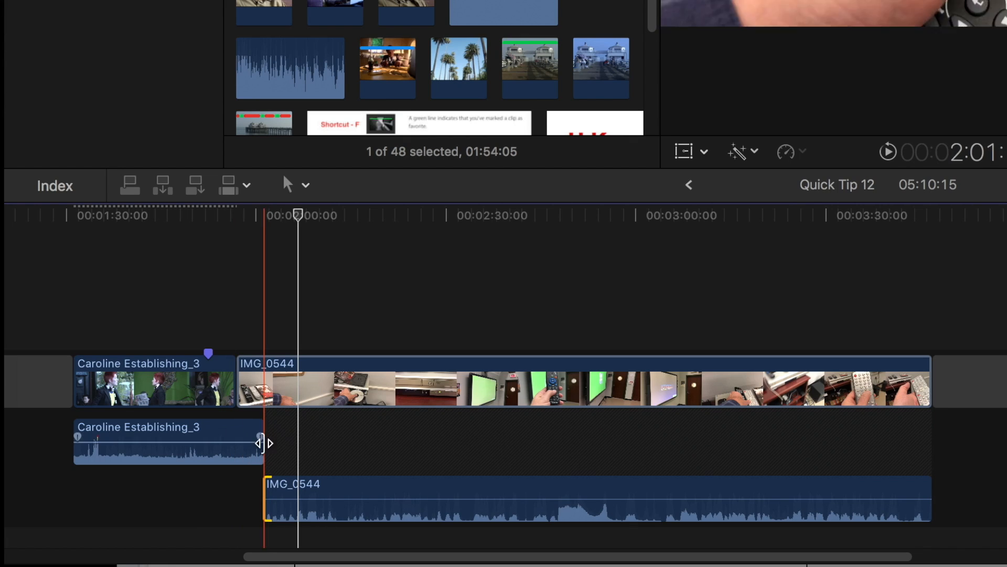
pyautogui.moveTo(301, 218); pyautogui.dragTo(221, 239)
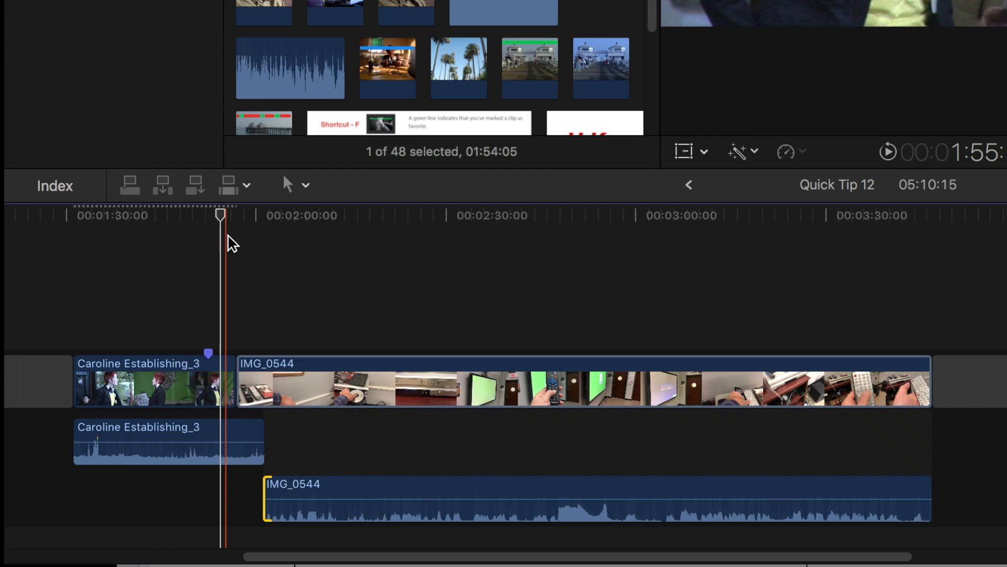
pyautogui.moveTo(220, 216)
pyautogui.mouseDown()
pyautogui.moveTo(268, 216)
pyautogui.moveTo(239, 215)
pyautogui.mouseUp()
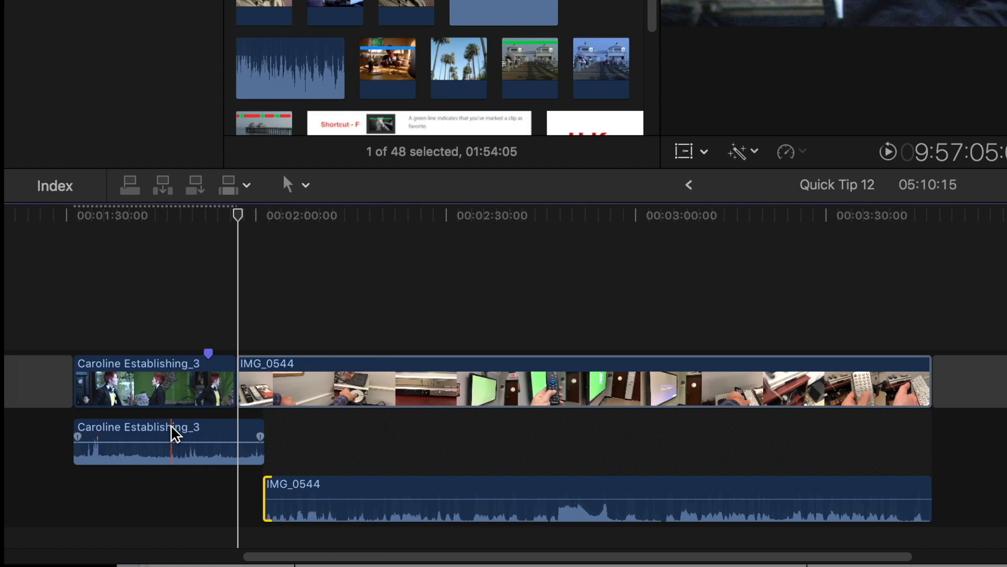
# Try moving the Caroline Establishing_3 clip with its expanded audio to after IMG_0544, and undo the move
pyautogui.click(164, 391)
pyautogui.moveTo(165, 423); pyautogui.dragTo(848, 458)
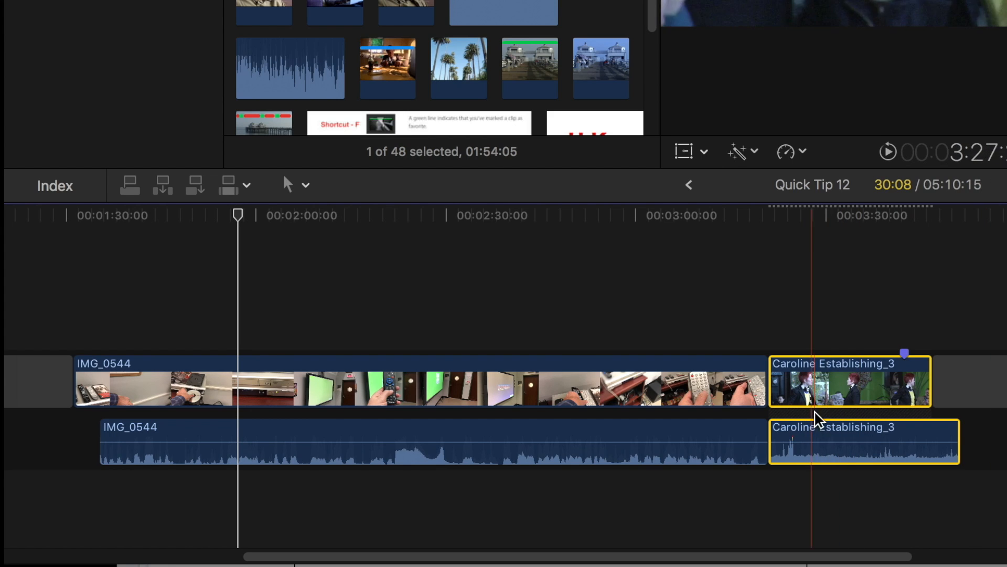
pyautogui.press('super+z')
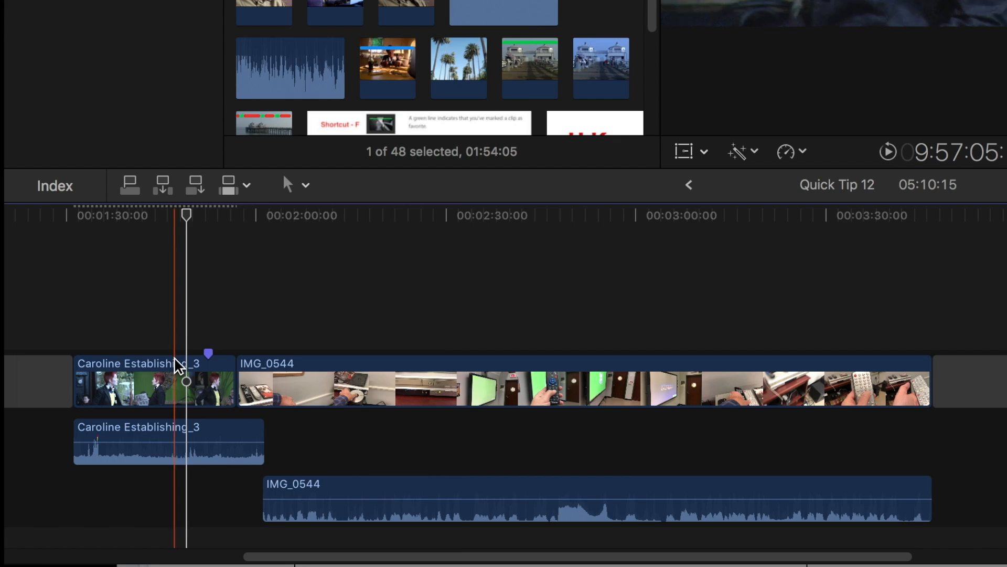
# Expand the audio components of Caroline Establishing_3 and move the clip to after IMG_0544 in the storyline
pyautogui.rightClick(176, 359)
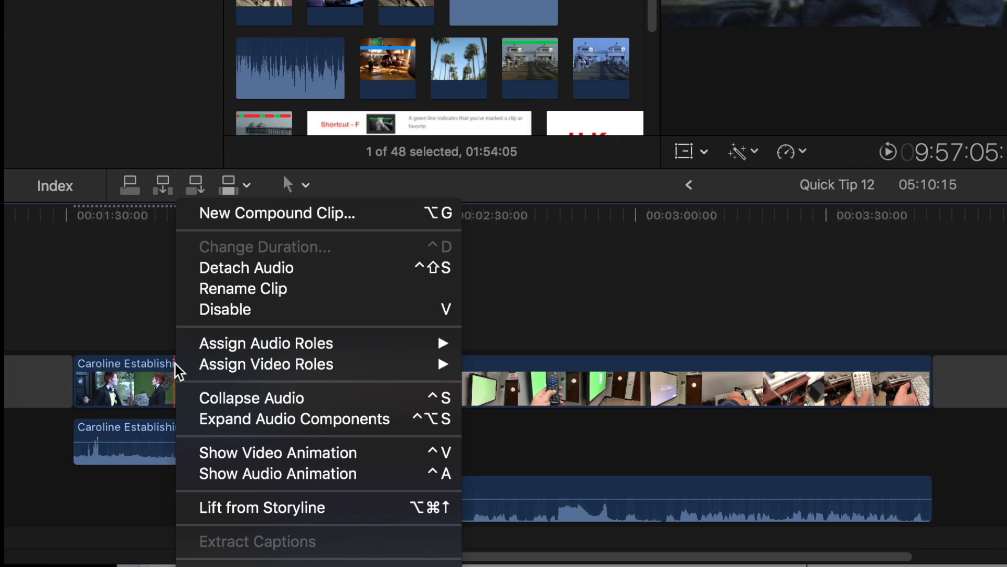
pyautogui.click(326, 420)
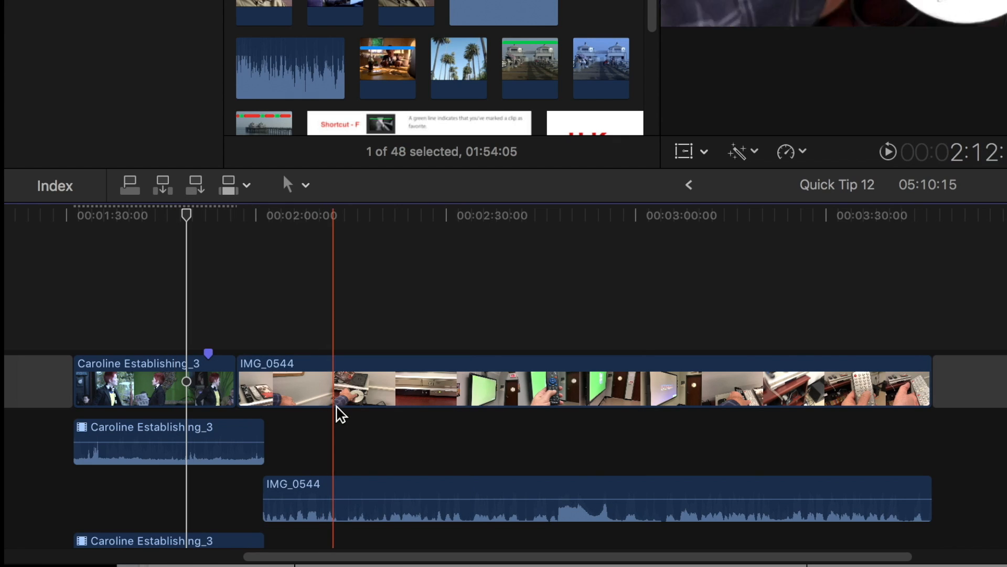
pyautogui.scroll(-4, 495, 388)
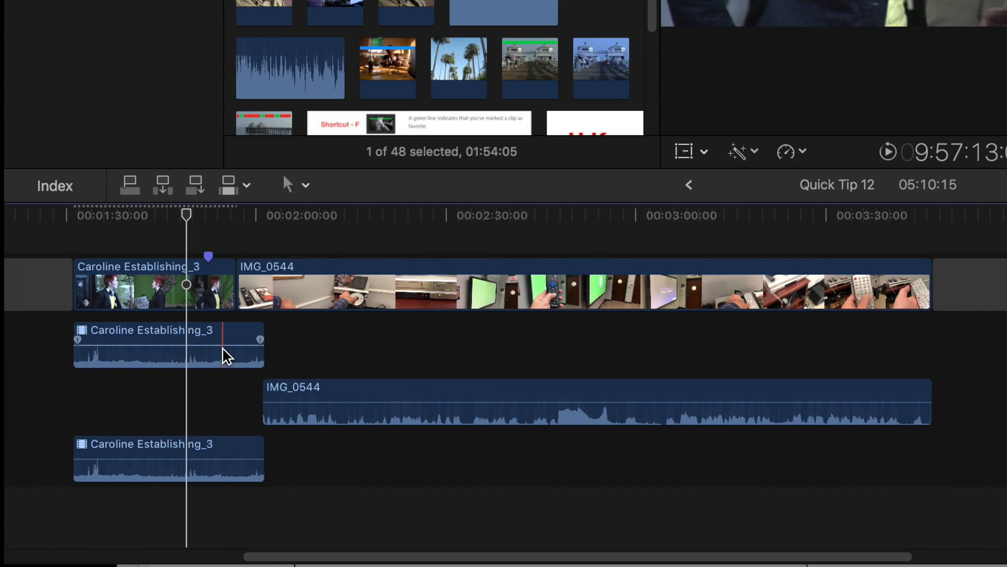
pyautogui.moveTo(223, 346)
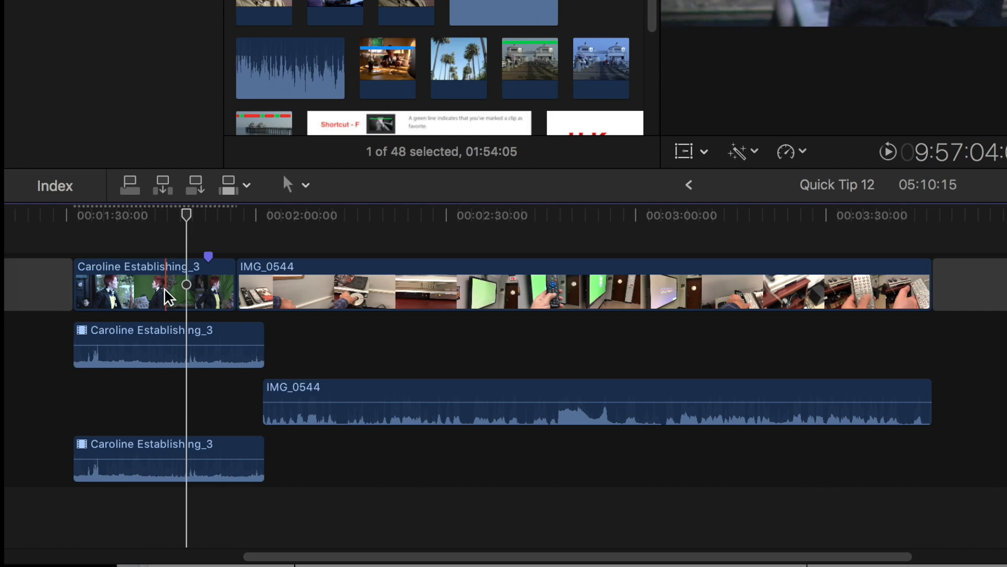
pyautogui.moveTo(165, 287); pyautogui.dragTo(999, 291)
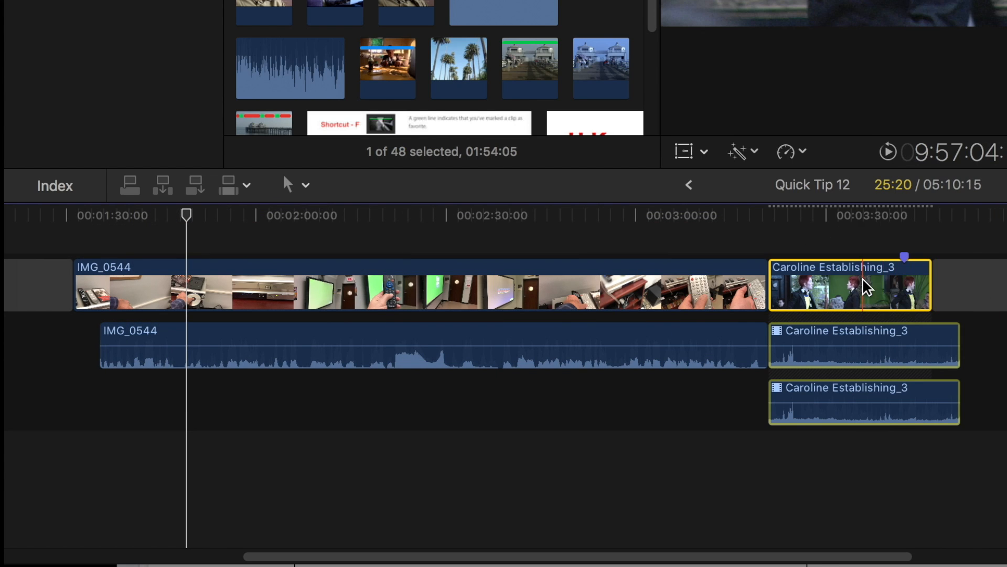
# Collapse the audio components of the Caroline Establishing_3 clip
pyautogui.rightClick(864, 281)
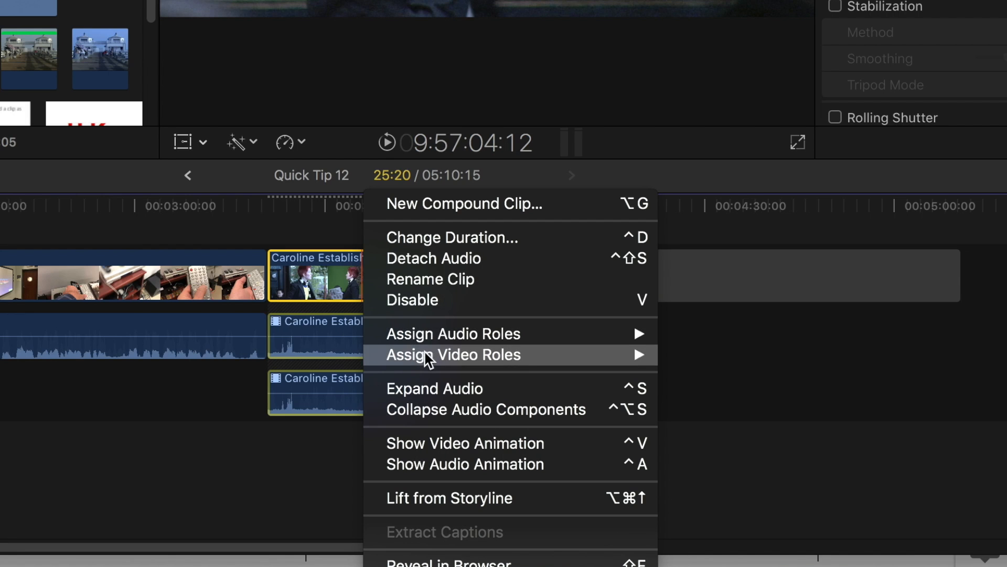
pyautogui.click(428, 408)
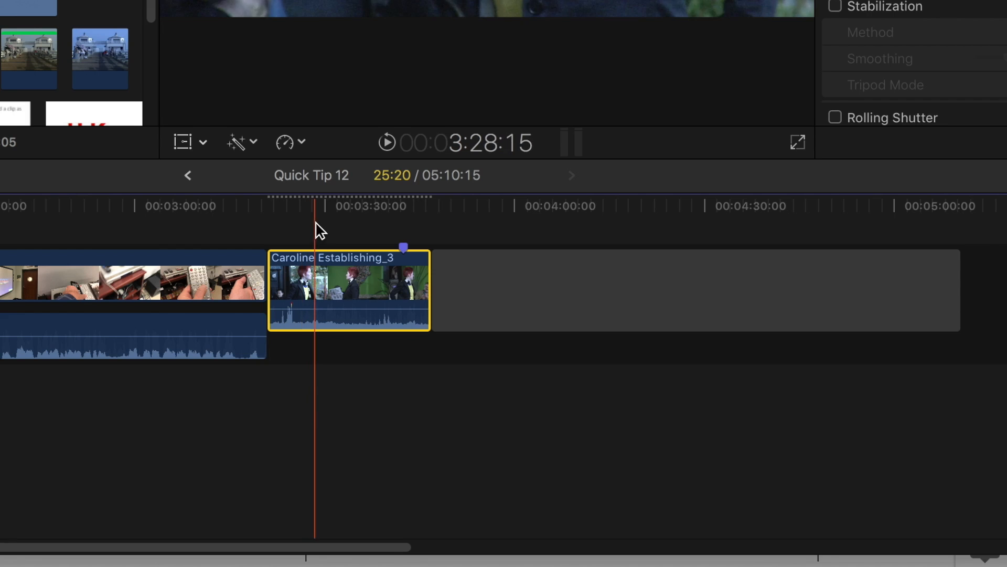
pyautogui.hscroll(1, 335, 273)
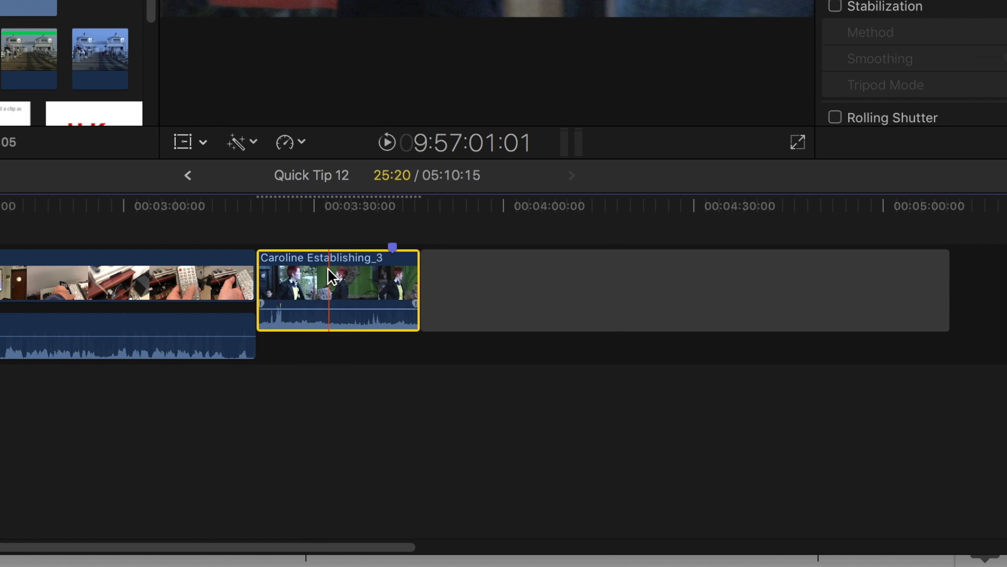
# Detach the audio from Caroline Establishing_3 and try sliding the detached audio away from its video and back
pyautogui.rightClick(327, 267)
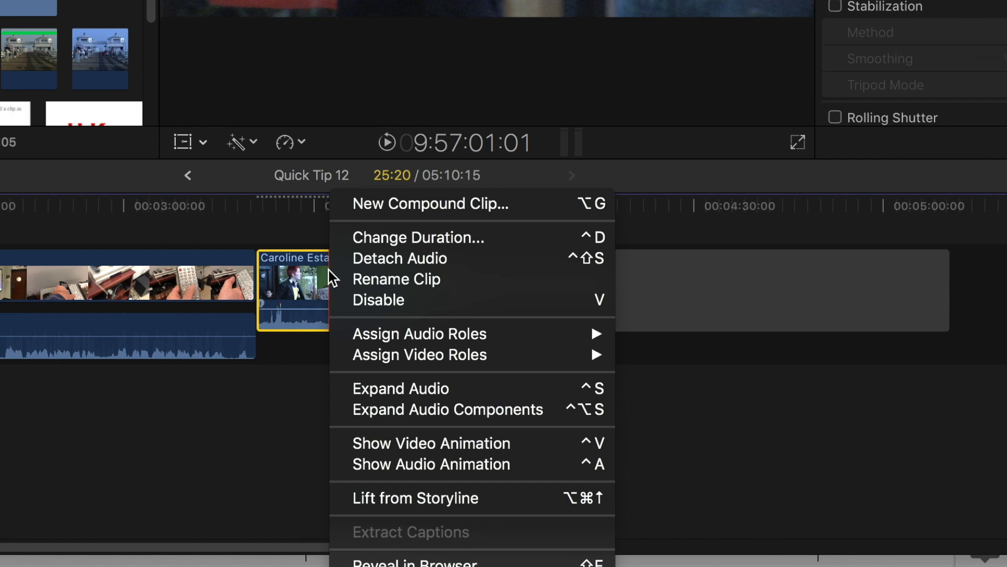
pyautogui.click(389, 261)
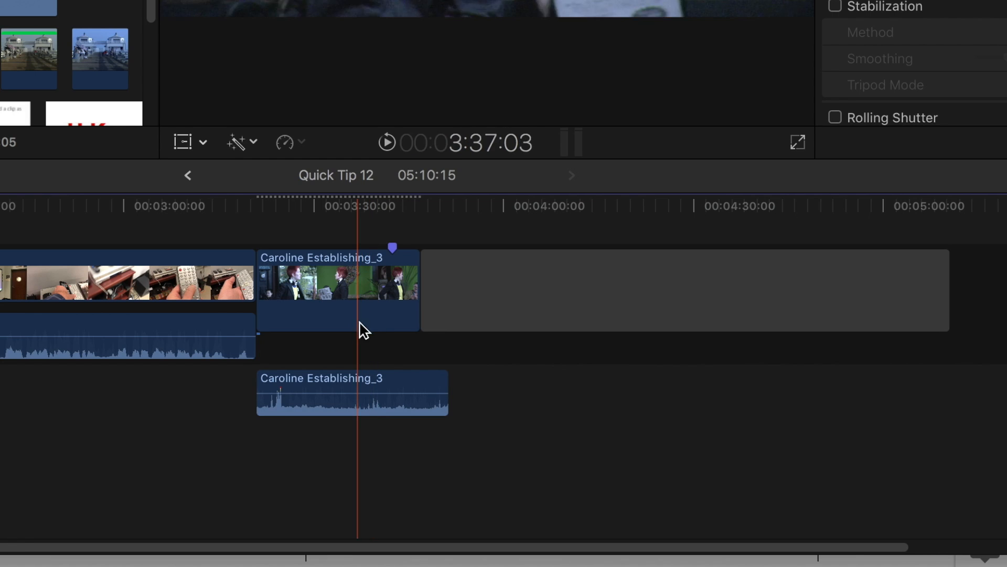
pyautogui.moveTo(360, 378); pyautogui.dragTo(217, 390)
pyautogui.moveTo(730, 389); pyautogui.dragTo(888, 384)
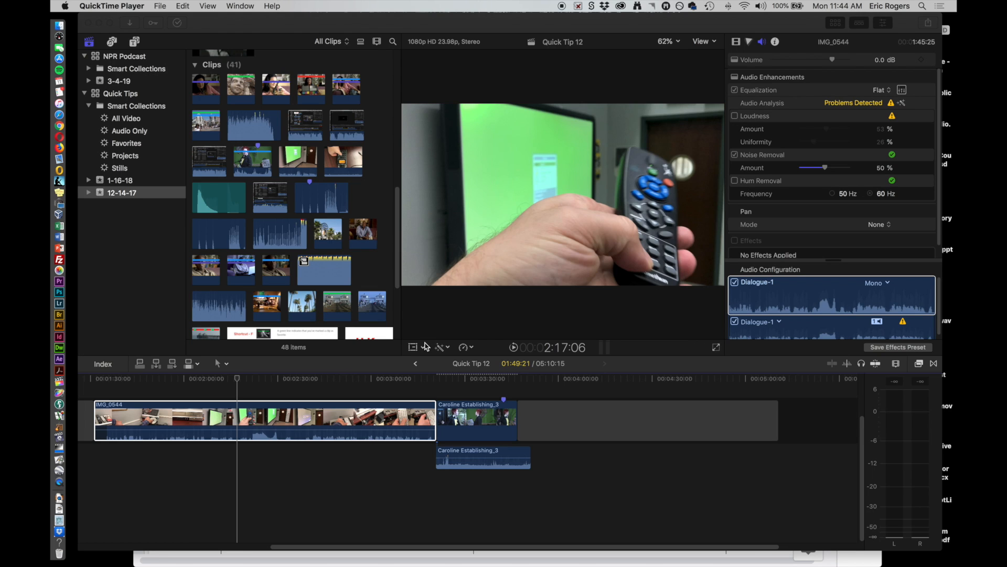
# Browse the audio EQ effects in the effects browser for the IMG_0544 clip and close the browser
pyautogui.click(919, 364)
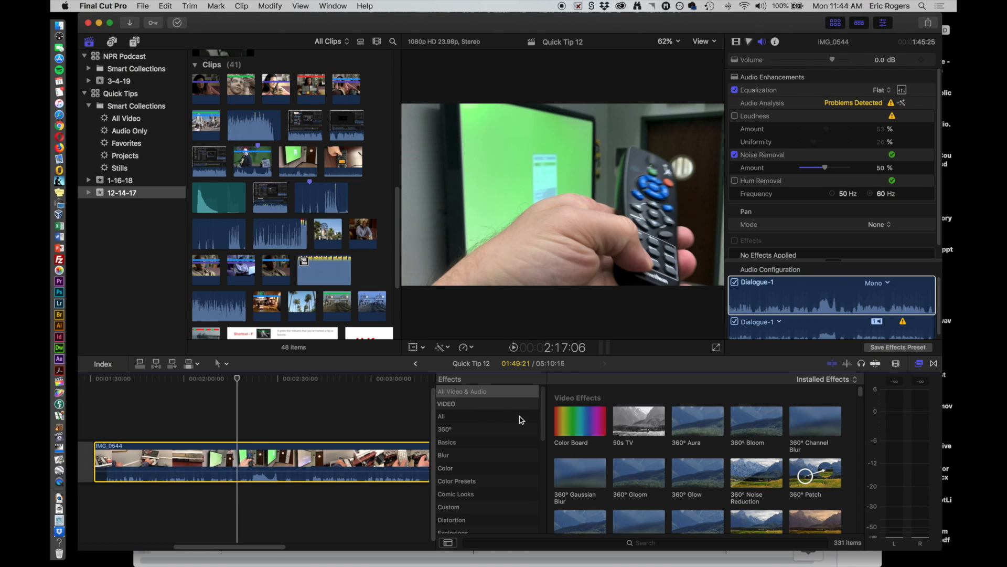
pyautogui.moveTo(547, 413); pyautogui.dragTo(546, 498)
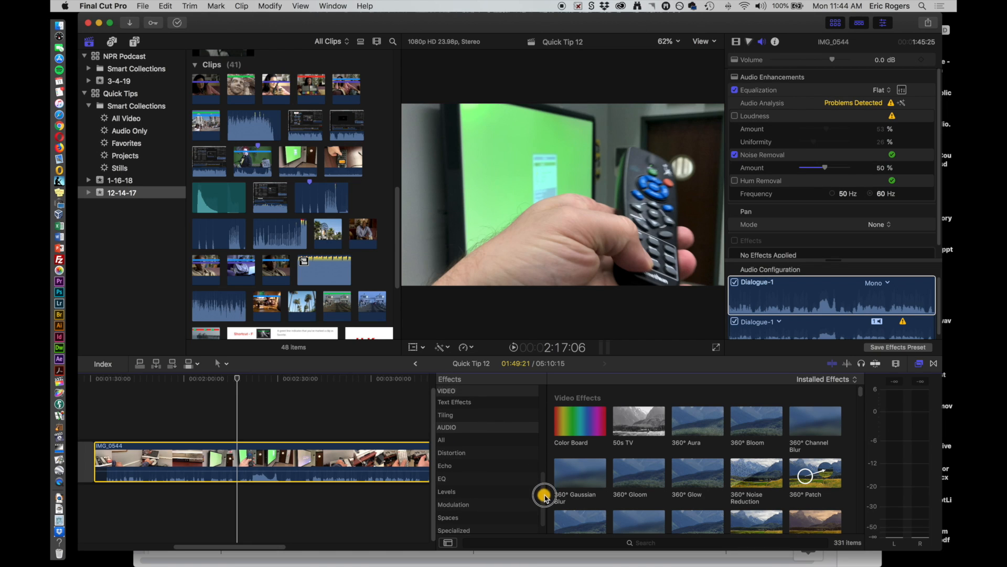
pyautogui.click(499, 441)
pyautogui.click(491, 466)
pyautogui.click(487, 480)
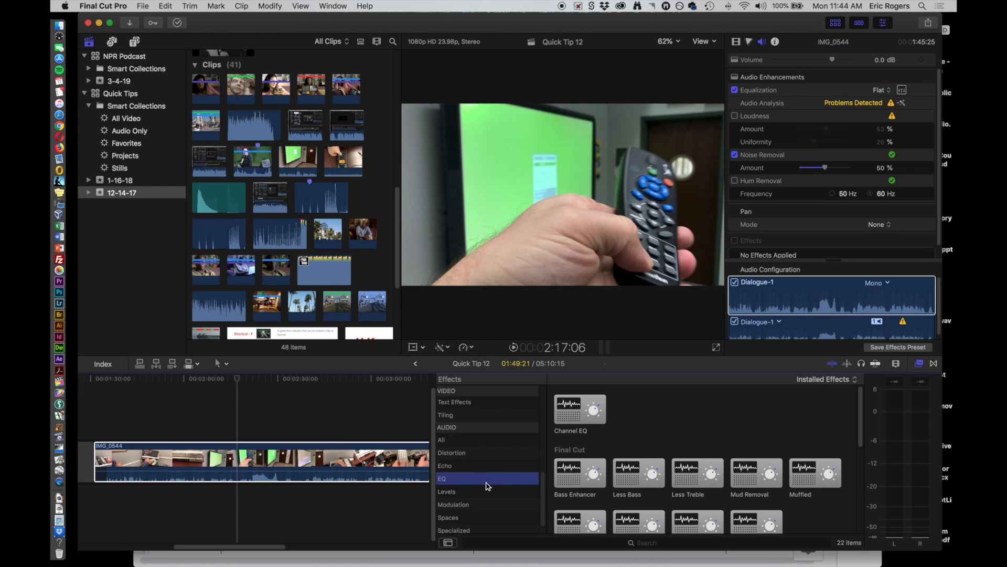
pyautogui.scroll(-3, 586, 416)
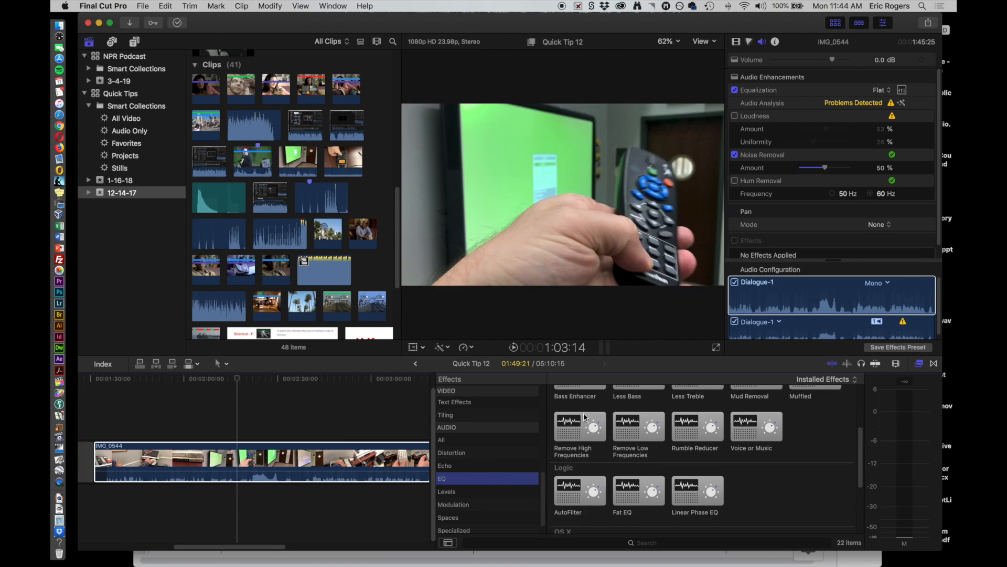
pyautogui.scroll(4, 586, 416)
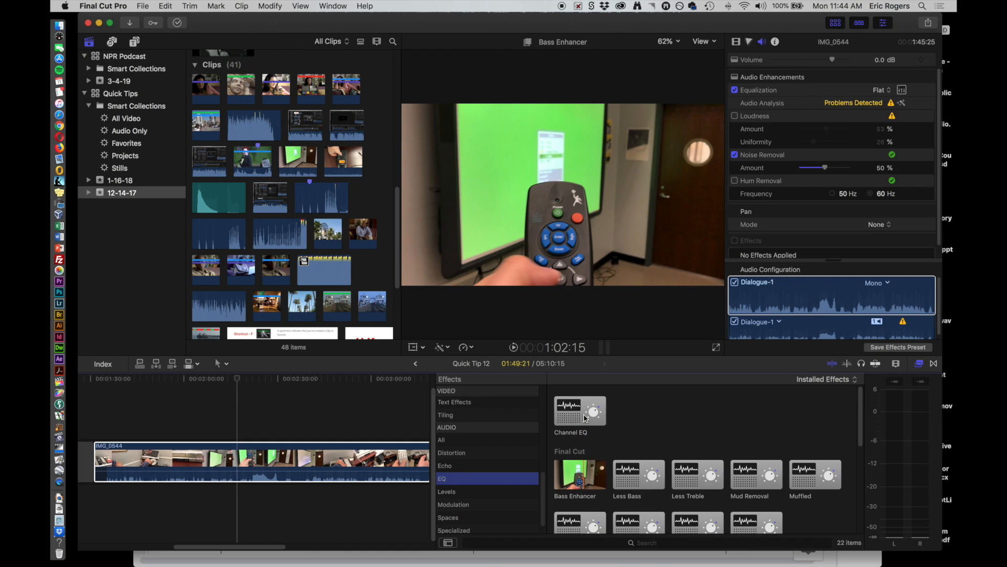
pyautogui.scroll(-3, 584, 431)
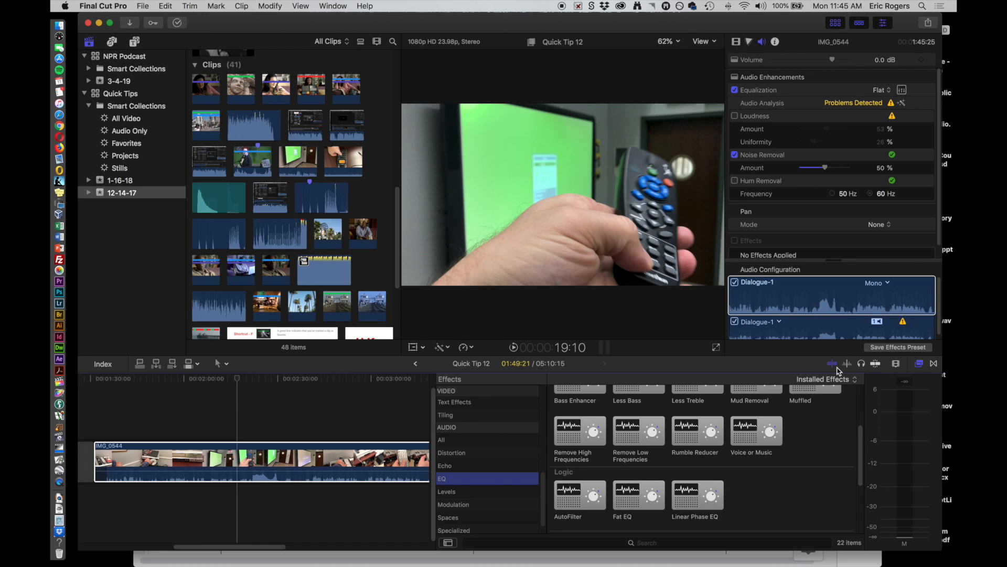
pyautogui.click(918, 363)
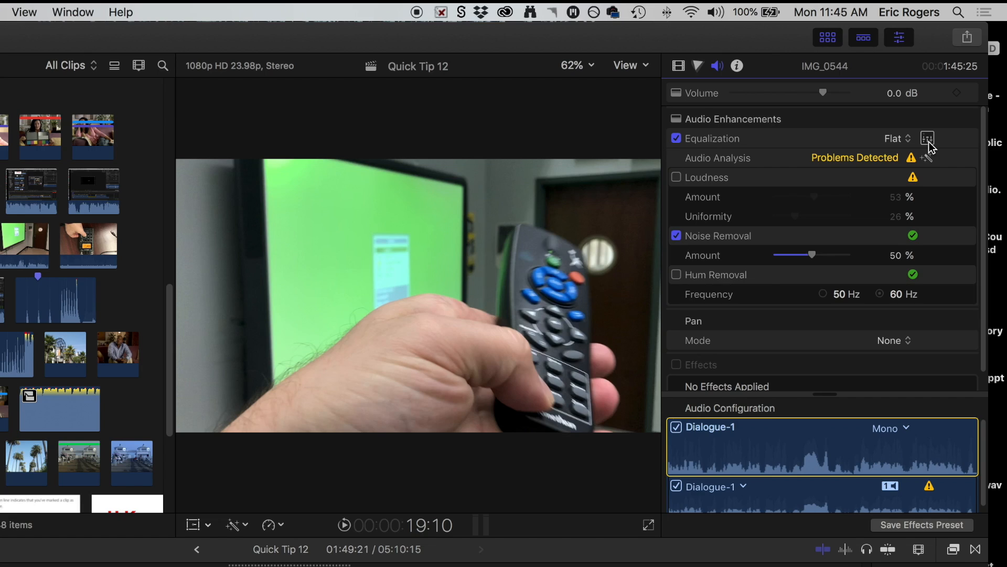
# Open the graphic equalizer for the IMG_0544 clip's audio equalization
pyautogui.click(681, 68)
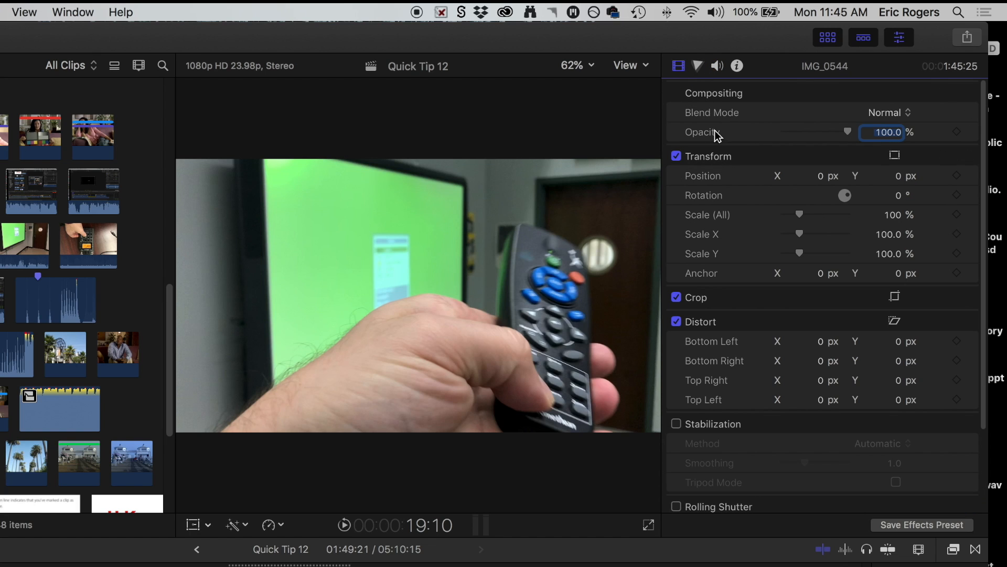
pyautogui.click(714, 66)
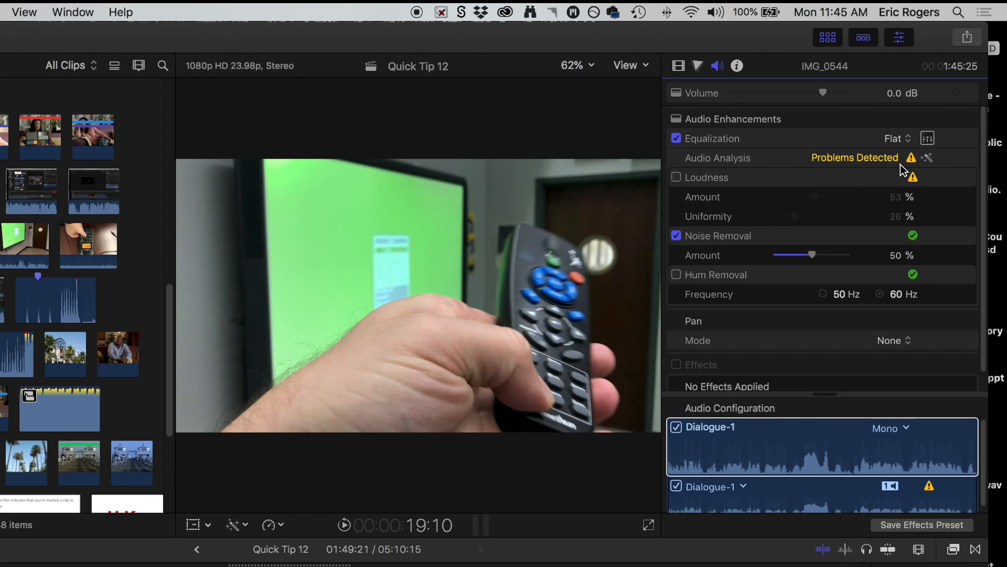
pyautogui.click(927, 140)
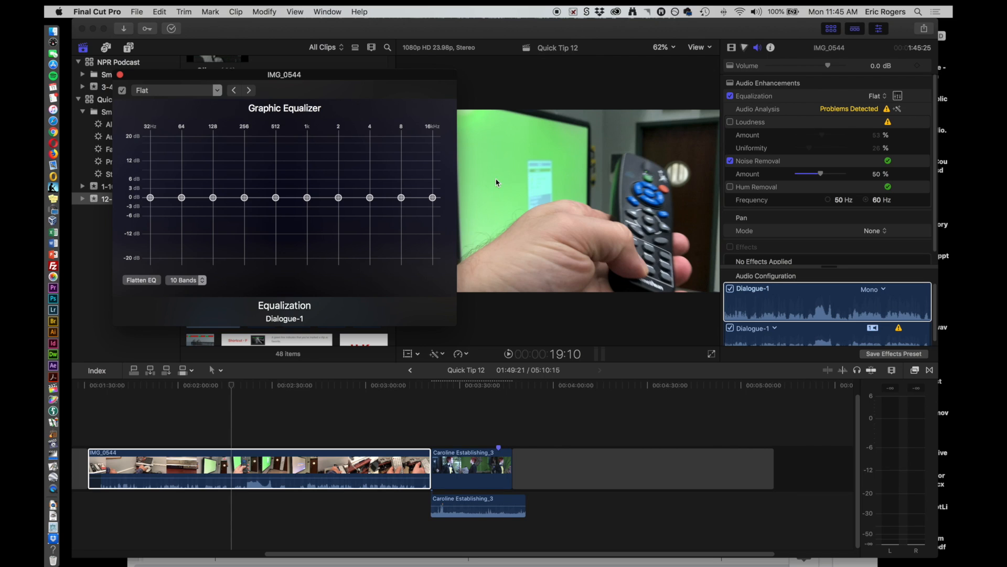
# Play the IMG_0544 section around 2:20 with the flat equalizer and place the playhead around 2:23
pyautogui.click(240, 385)
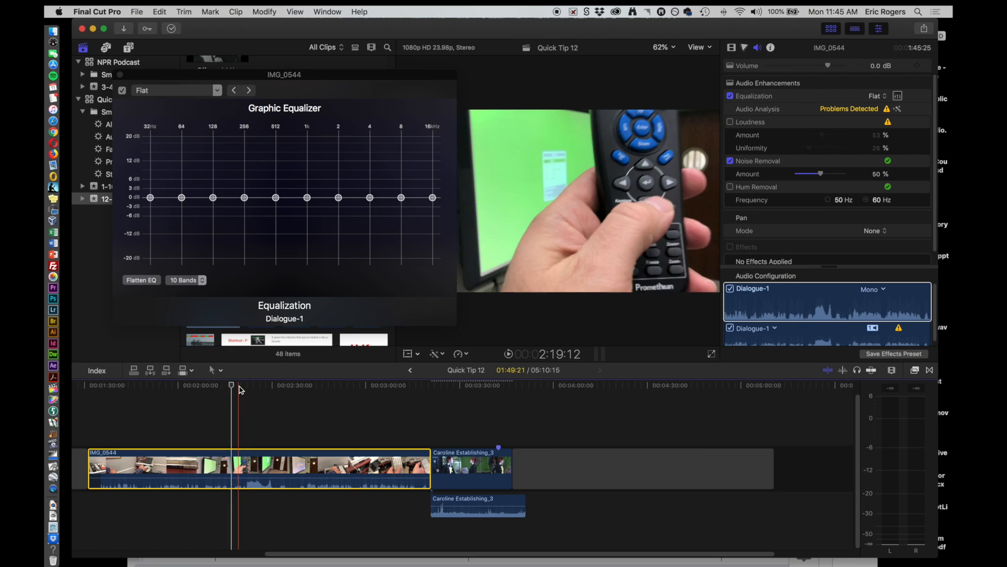
pyautogui.click(239, 387)
pyautogui.press('space')
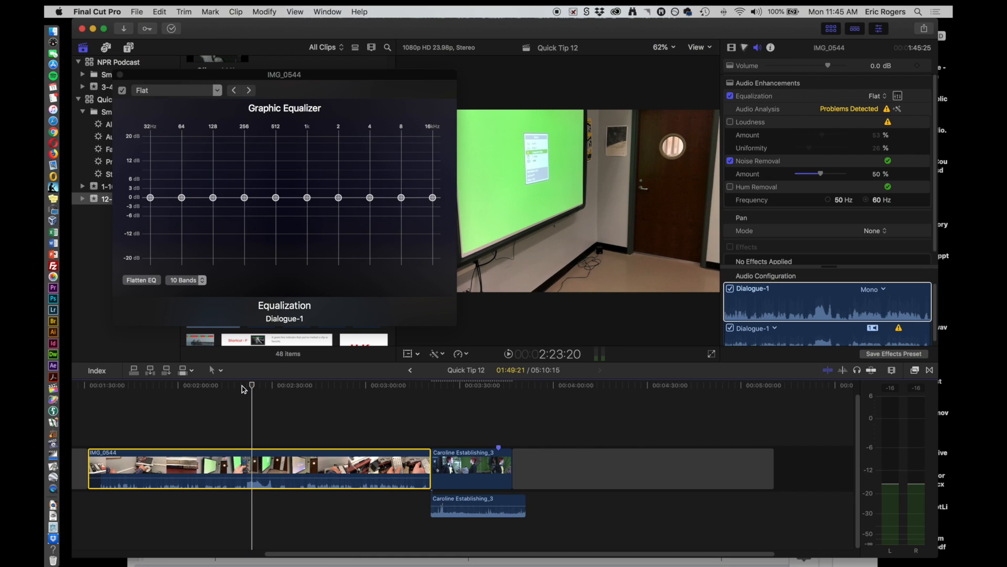
pyautogui.moveTo(254, 386)
pyautogui.mouseDown()
pyautogui.moveTo(245, 387)
pyautogui.moveTo(270, 387)
pyautogui.moveTo(250, 387)
pyautogui.mouseUp()
# Lower the equalizer bands to about -12 dB (256 Hz), -14 dB (512 Hz and 1 kHz), -16 dB (2 kHz) and -10 dB (4 kHz)
pyautogui.moveTo(244, 197); pyautogui.dragTo(244, 235)
pyautogui.moveTo(276, 197); pyautogui.dragTo(276, 240)
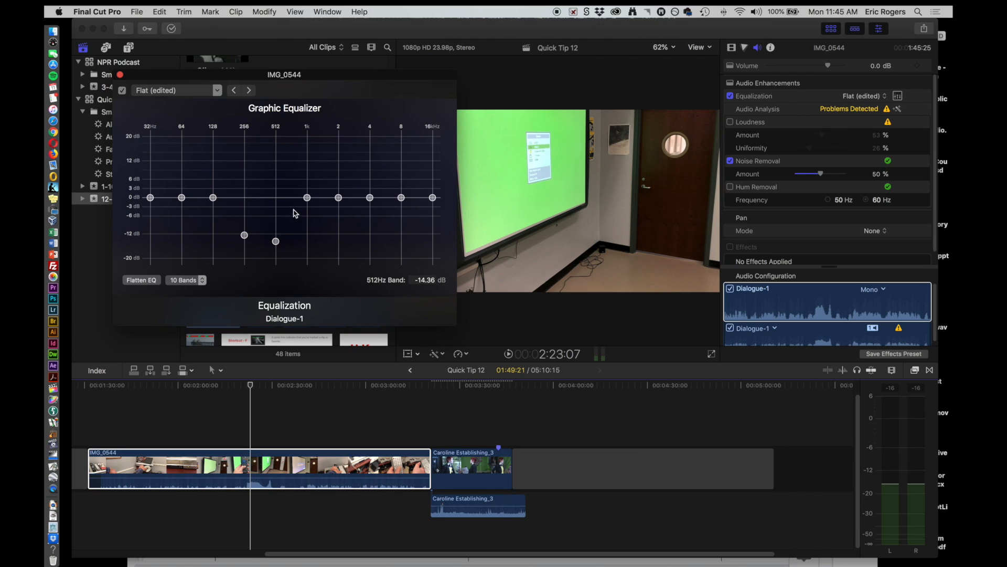
pyautogui.moveTo(308, 204); pyautogui.dragTo(307, 248)
pyautogui.moveTo(340, 206); pyautogui.dragTo(340, 248)
pyautogui.moveTo(370, 197); pyautogui.dragTo(370, 229)
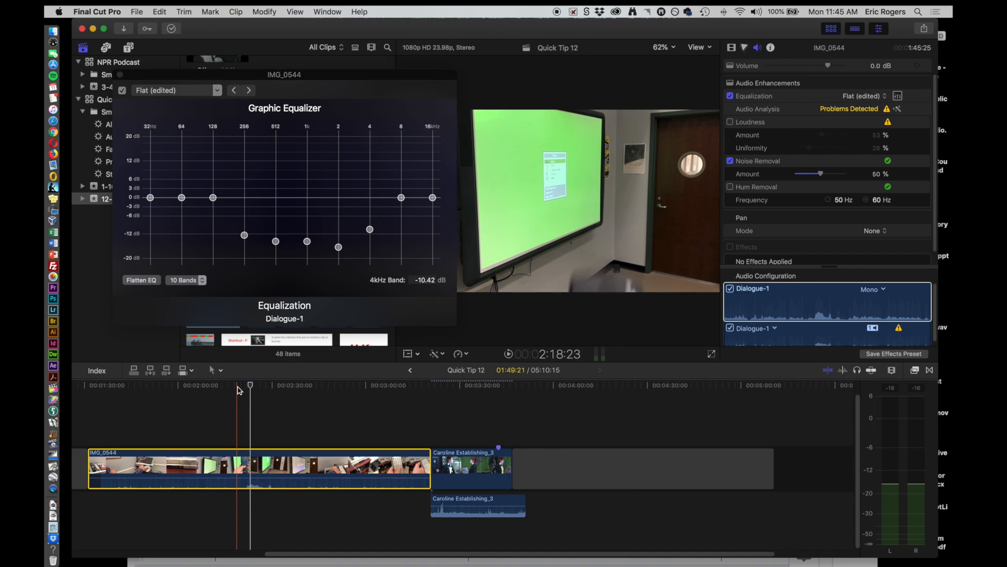
# Play the IMG_0544 section from about 2:18 to 2:26 with the lowered equalizer bands
pyautogui.press('space')
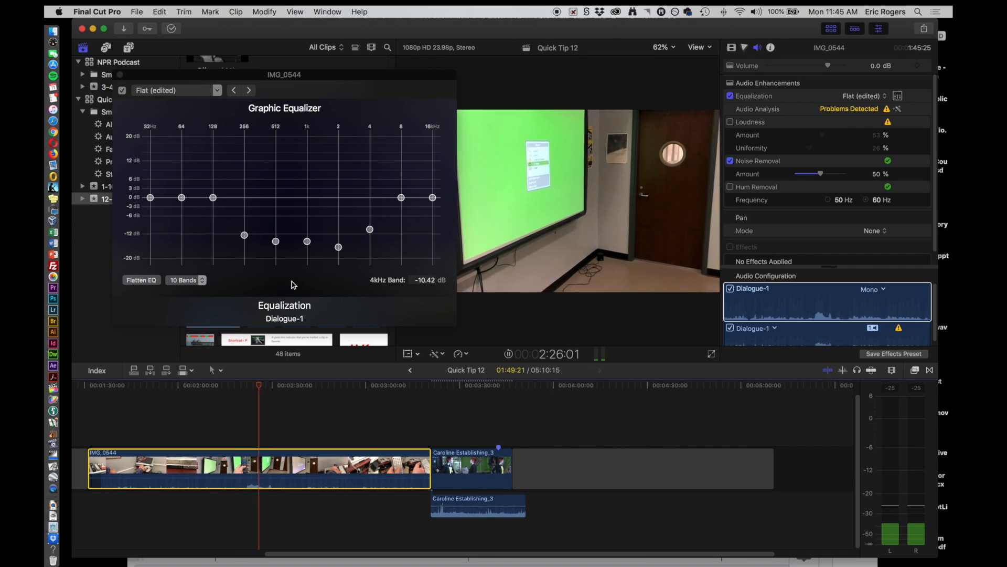
pyautogui.press('space')
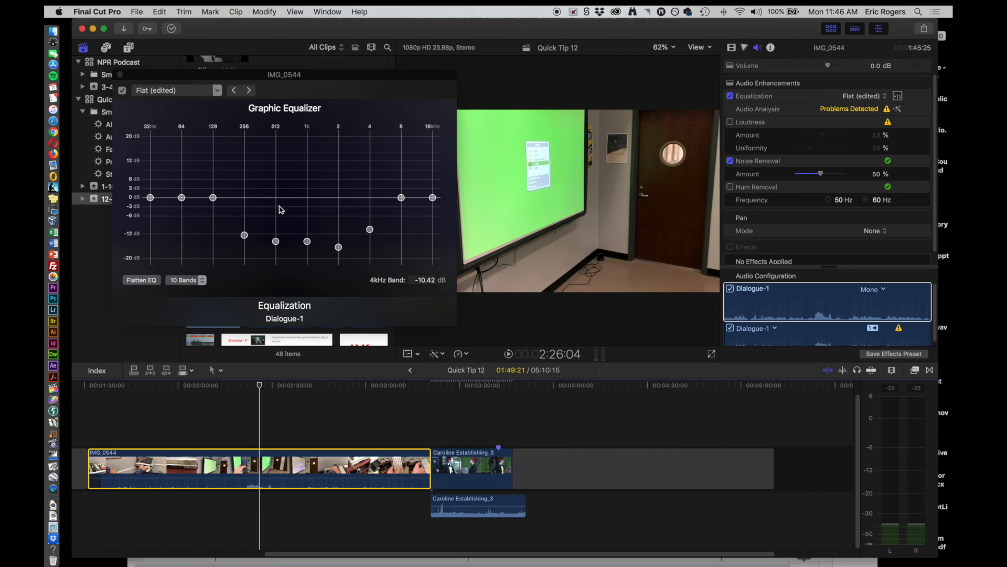
# Switch the graphic equalizer to 31 bands and lower the 5 kHz band to -6 dB and the 6.3 and 8 kHz bands to about -8 dB
pyautogui.click(203, 280)
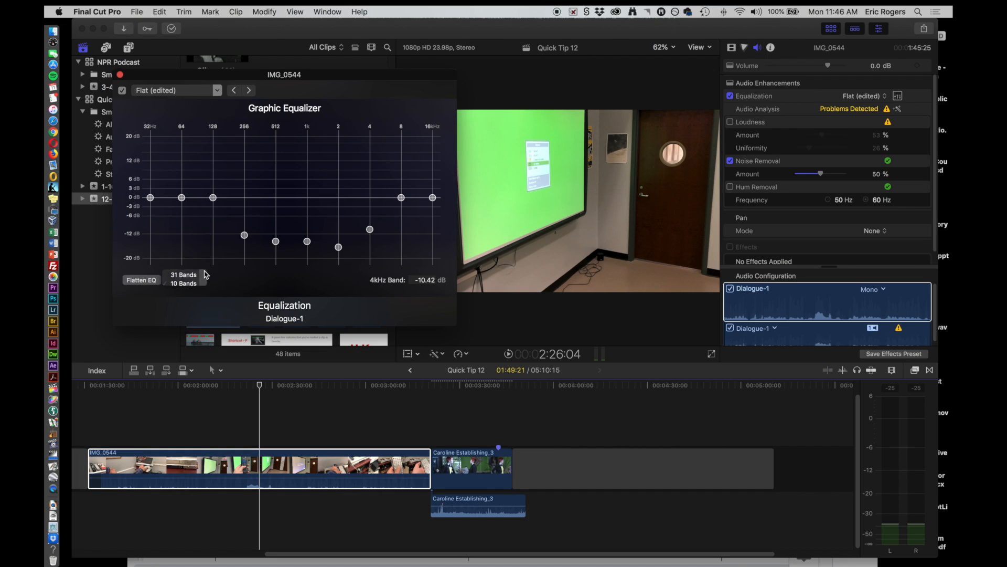
pyautogui.click(206, 273)
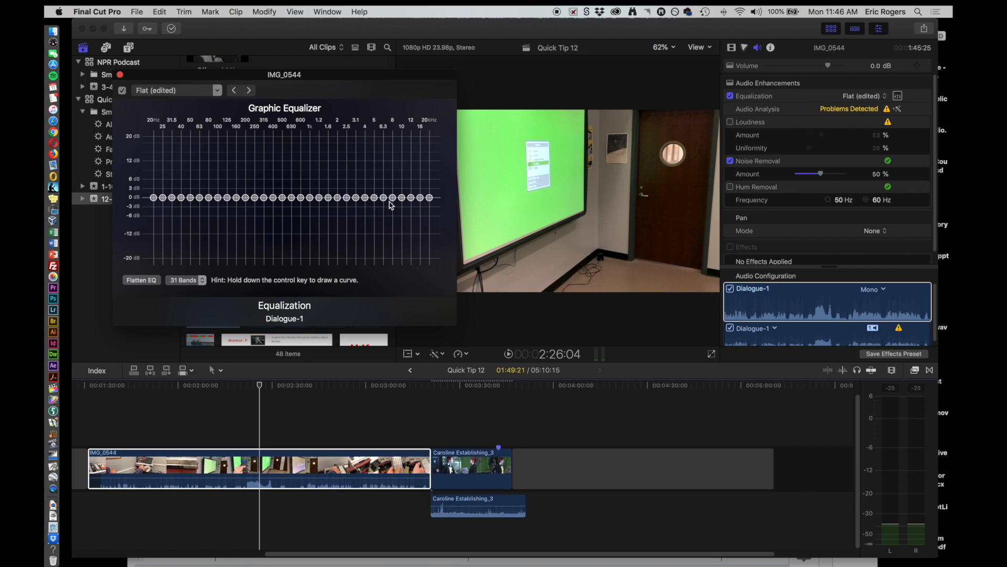
pyautogui.moveTo(384, 199)
pyautogui.mouseDown()
pyautogui.moveTo(384, 223)
pyautogui.moveTo(393, 203)
pyautogui.moveTo(393, 222)
pyautogui.moveTo(374, 217)
pyautogui.moveTo(366, 198)
pyautogui.moveTo(378, 215)
pyautogui.mouseUp()
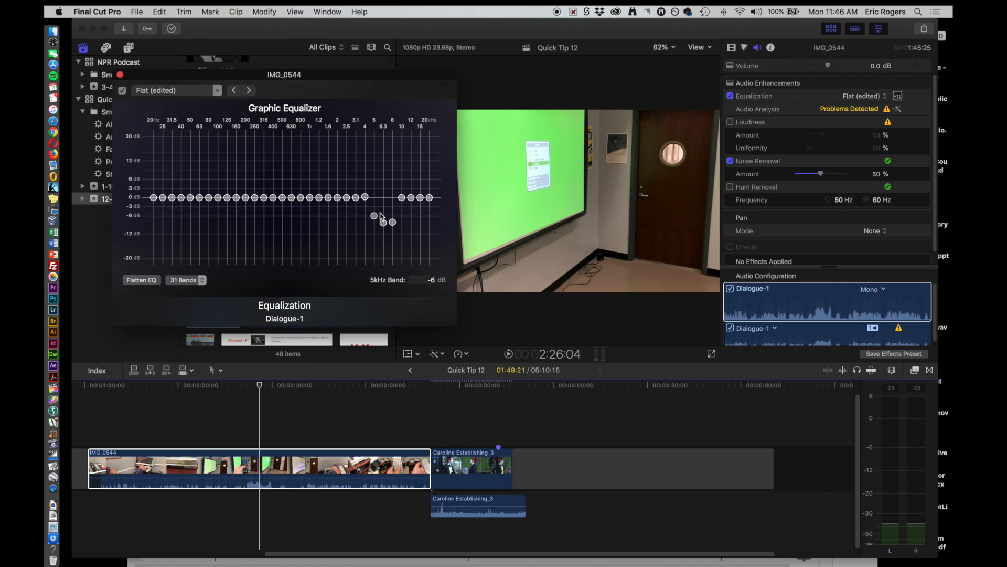
# Undo the 31-band adjustments and raise the 5 to 10 kHz bands together to about 8 dB
pyautogui.press('super+z')
pyautogui.press('super+z')
pyautogui.press('super+z')
pyautogui.press('super+z')
pyautogui.press('super+z')
pyautogui.moveTo(371, 184); pyautogui.dragTo(394, 174)
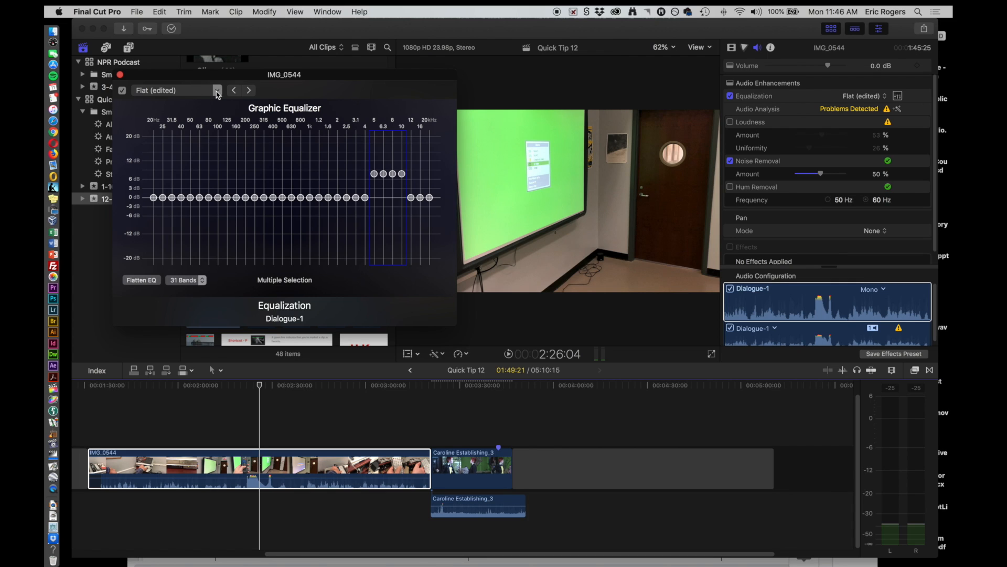
# Apply the Voice Enhance preset to the IMG_0544 equalizer, replace it with Music Enhance, and look over the remaining presets
pyautogui.click(217, 91)
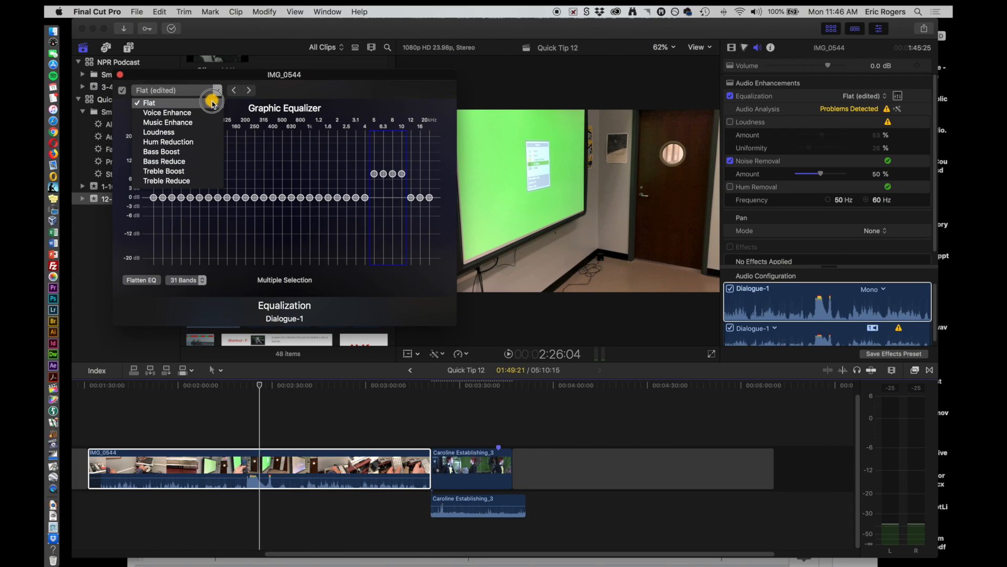
pyautogui.click(207, 111)
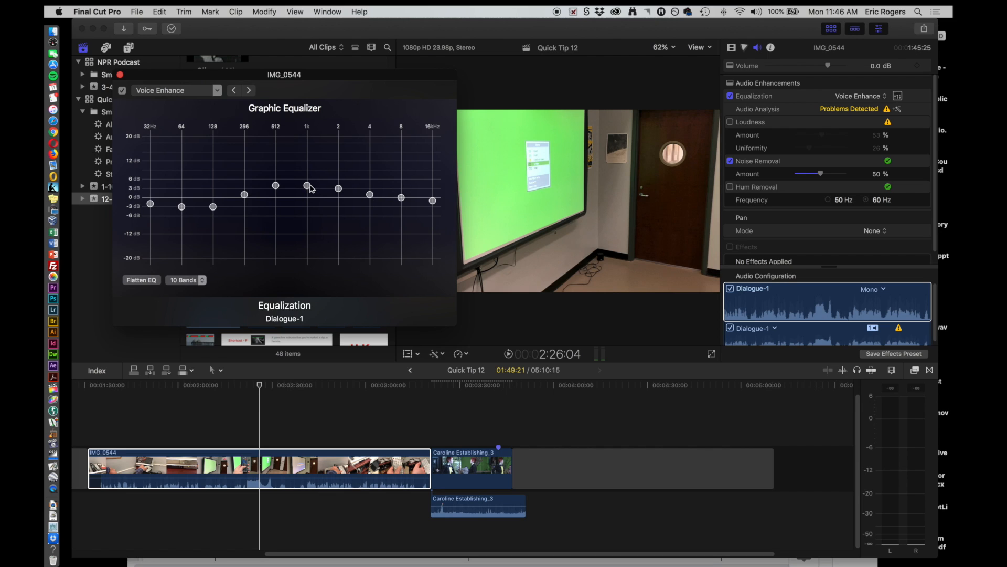
pyautogui.moveTo(222, 92); pyautogui.dragTo(196, 122)
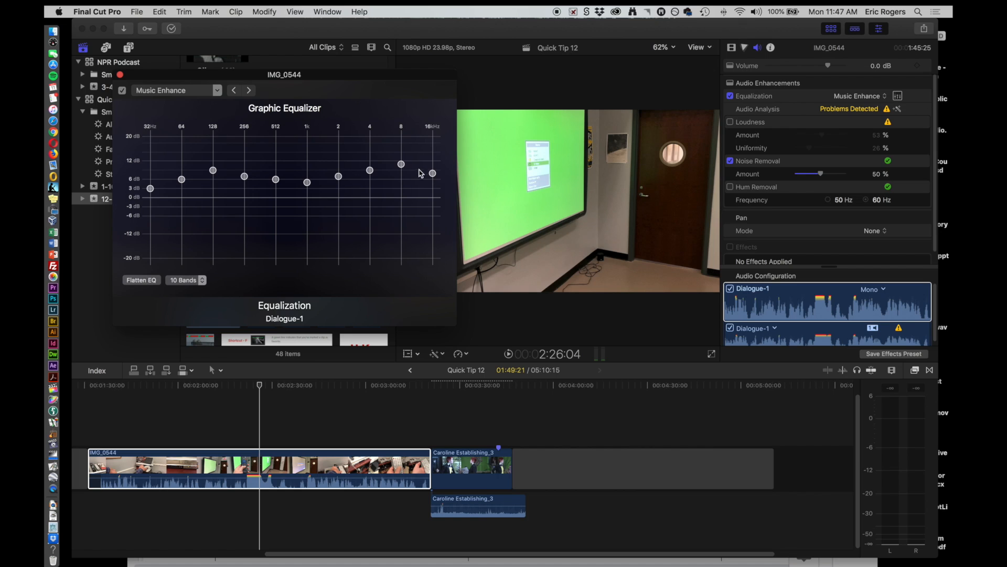
pyautogui.click(217, 90)
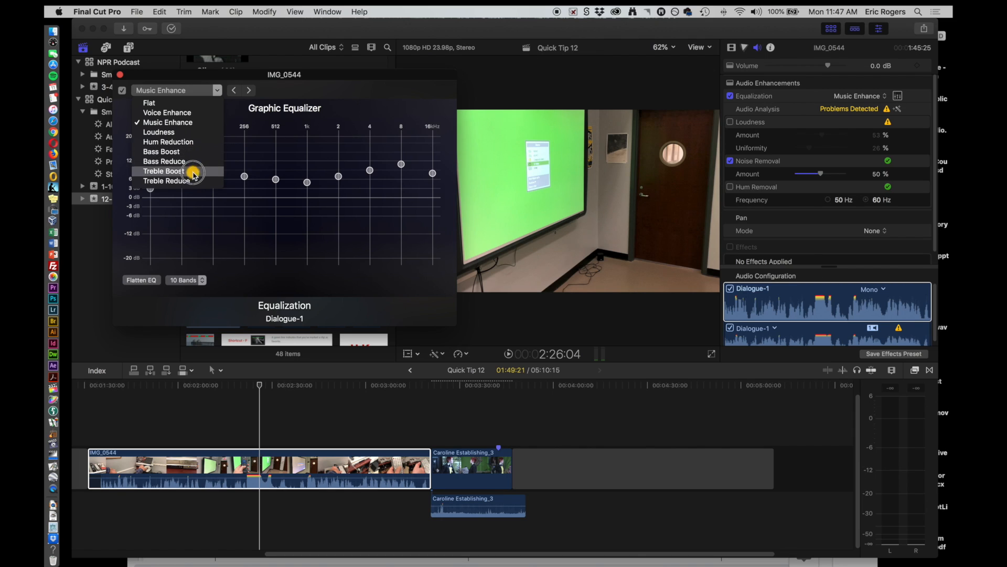
pyautogui.click(223, 112)
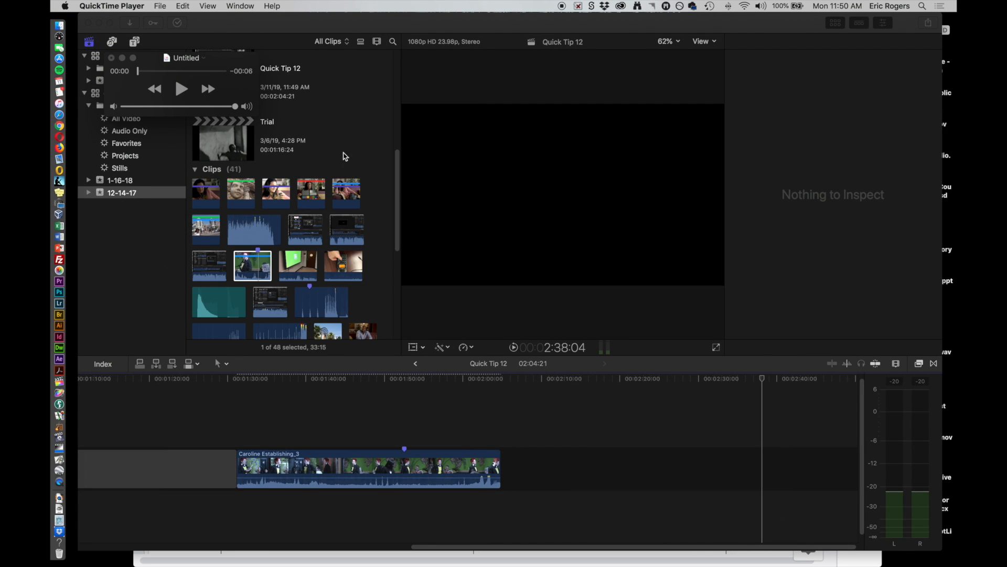
# Add an audio fade-out about 10 seconds long to the end of the timeline's last clip and review its curve shape options
pyautogui.click(494, 383)
pyautogui.click(493, 380)
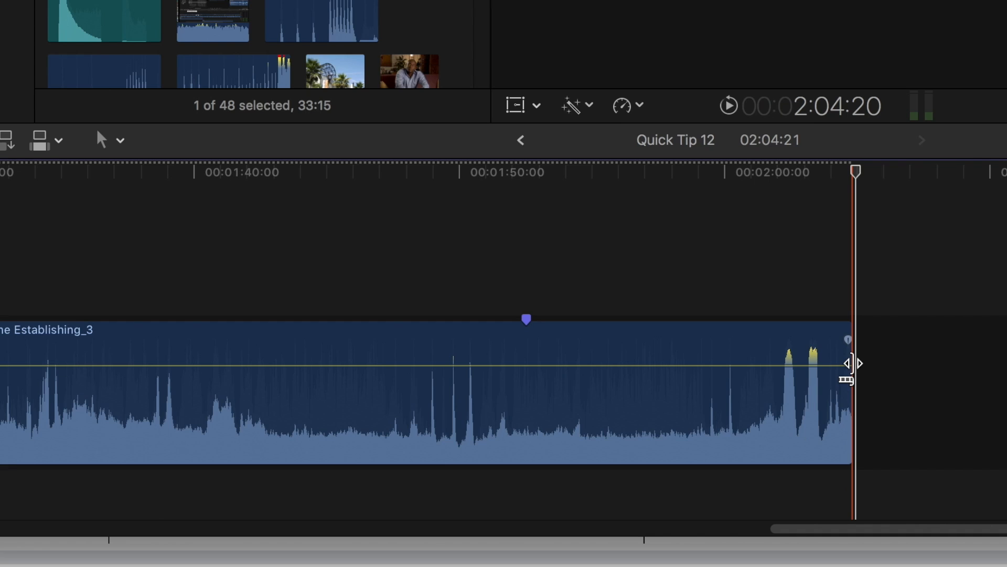
pyautogui.click(853, 355)
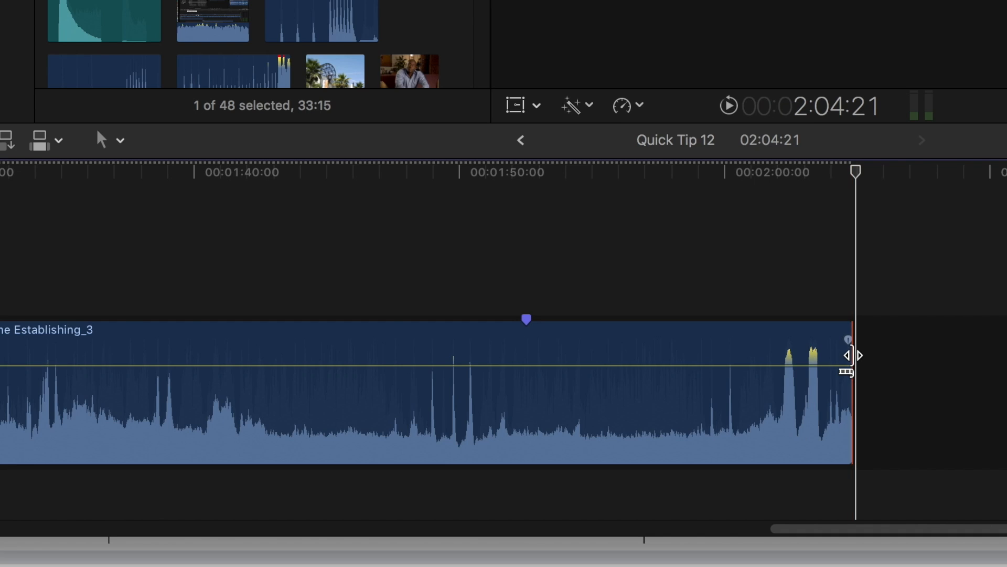
pyautogui.moveTo(853, 354); pyautogui.dragTo(583, 371)
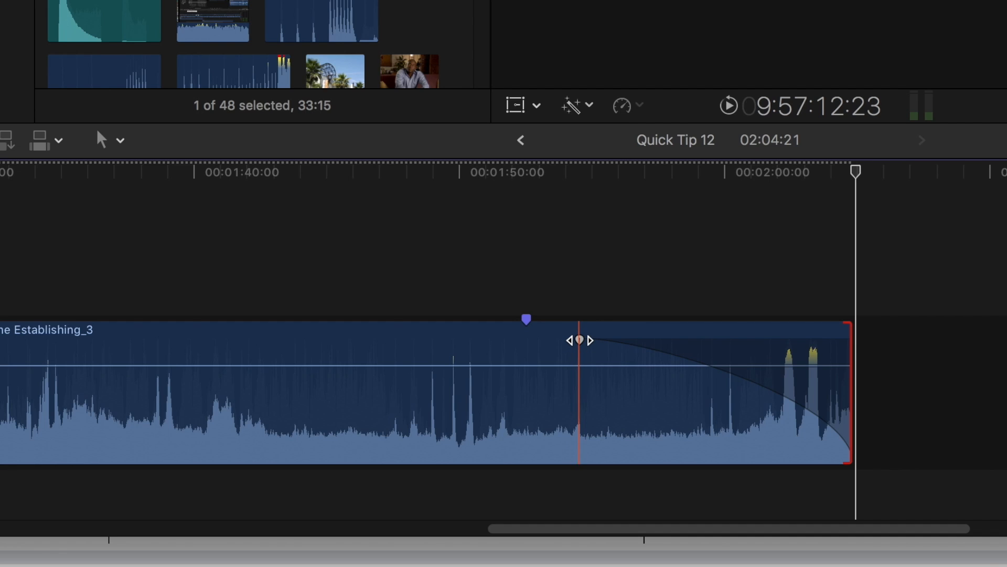
pyautogui.rightClick(579, 340)
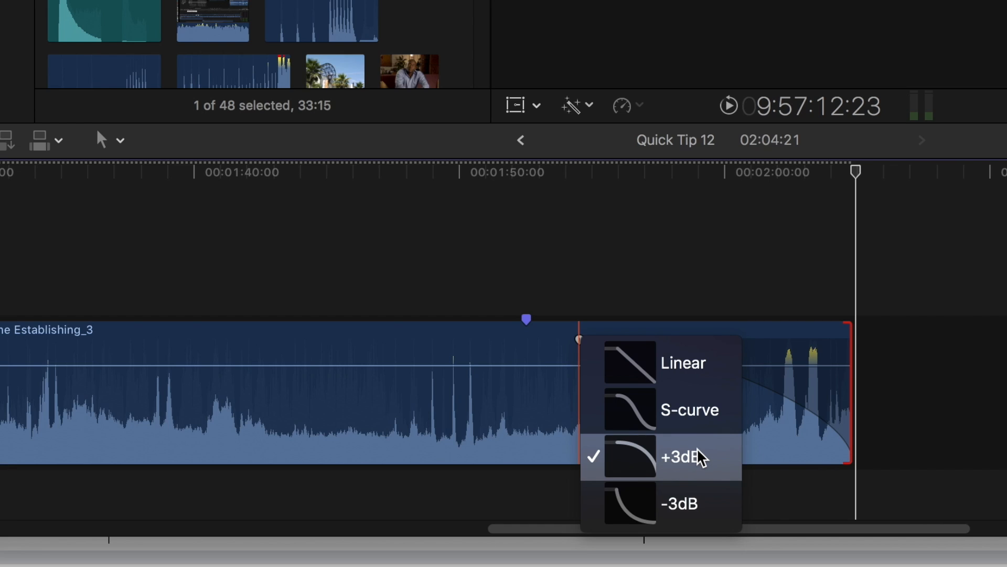
pyautogui.click(711, 504)
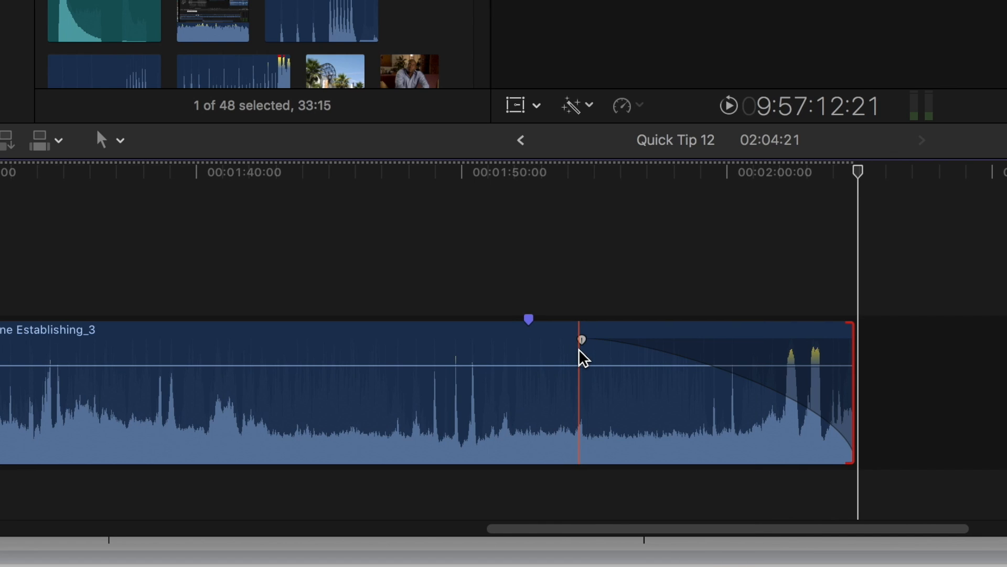